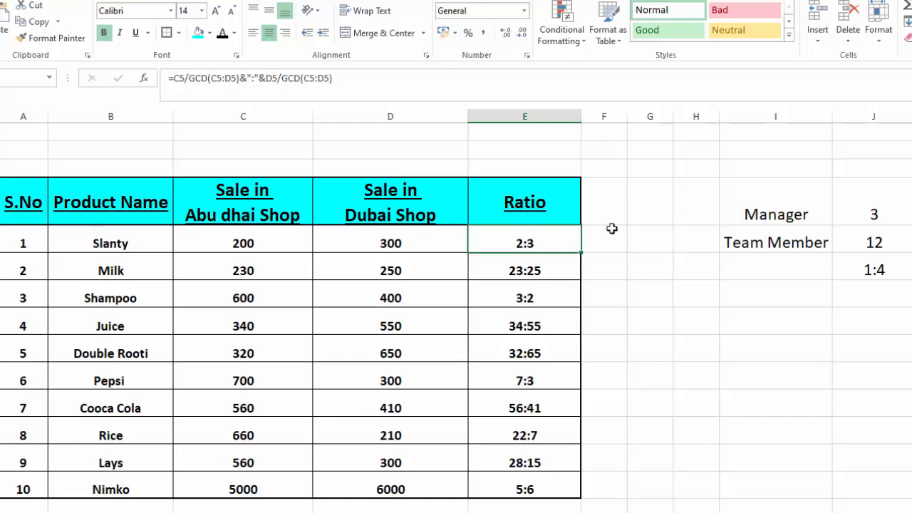
Set the Manager count beside the sales table to 4.
click(858, 214)
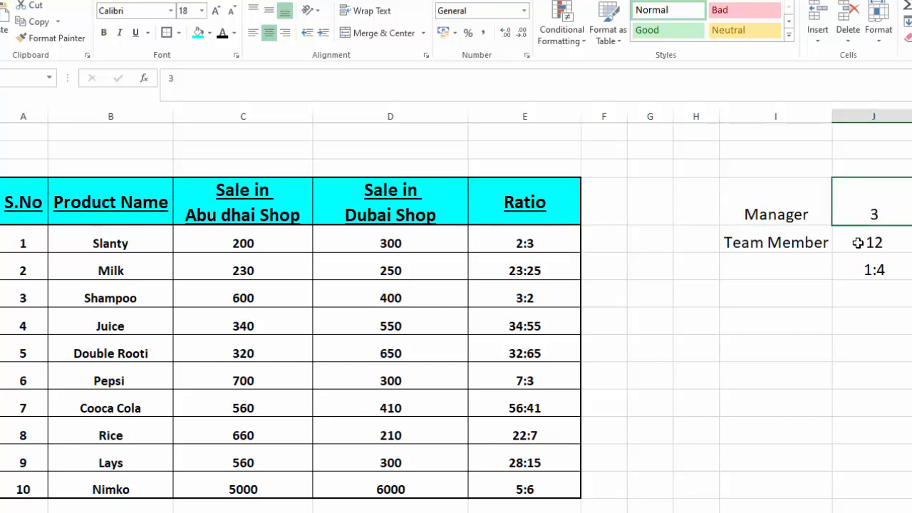
click(858, 242)
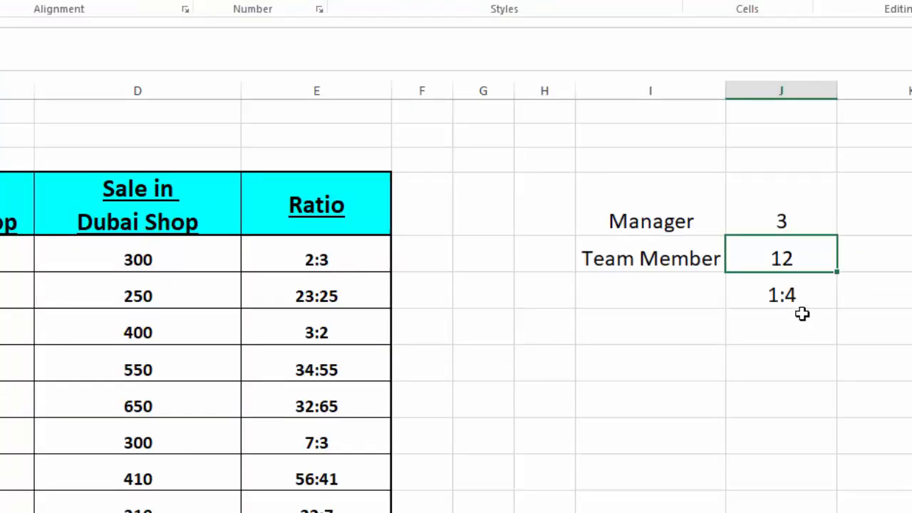
click(789, 298)
click(781, 227)
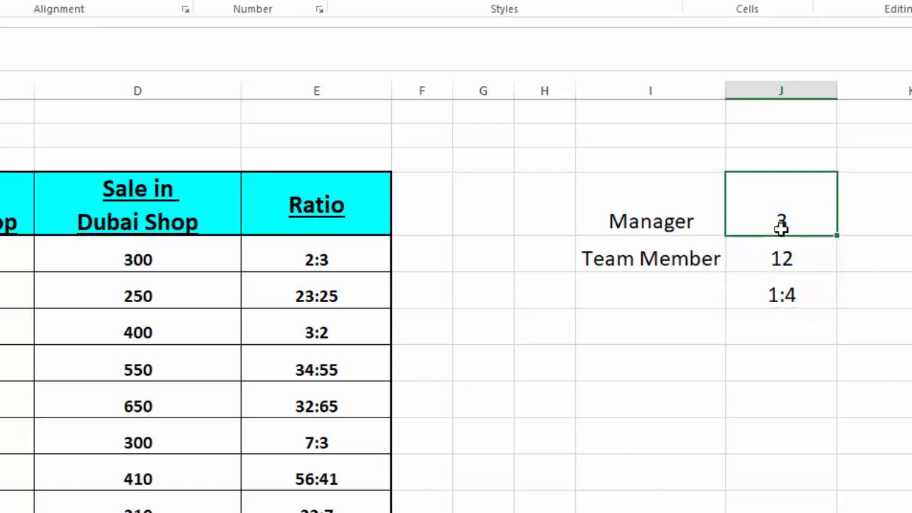
text(4)
key(Return)
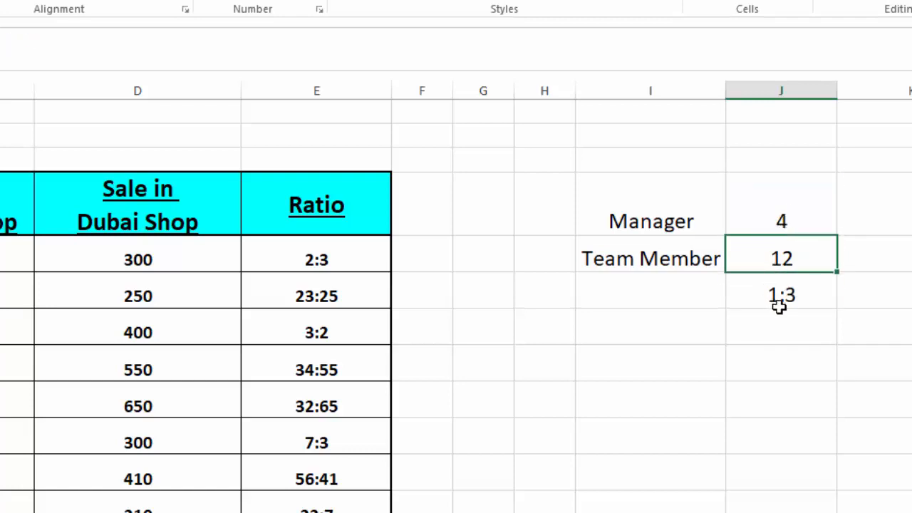
Change the Manager count beside the sales table to 6.
click(766, 220)
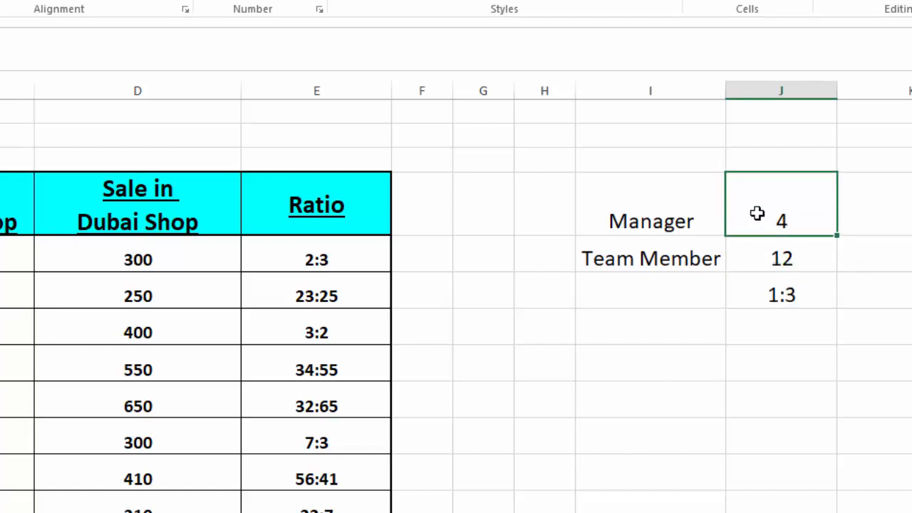
click(780, 264)
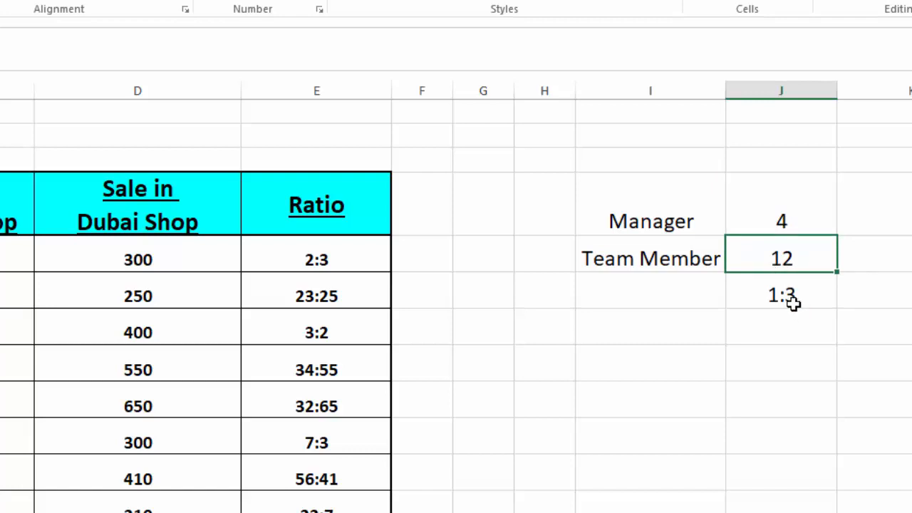
click(779, 225)
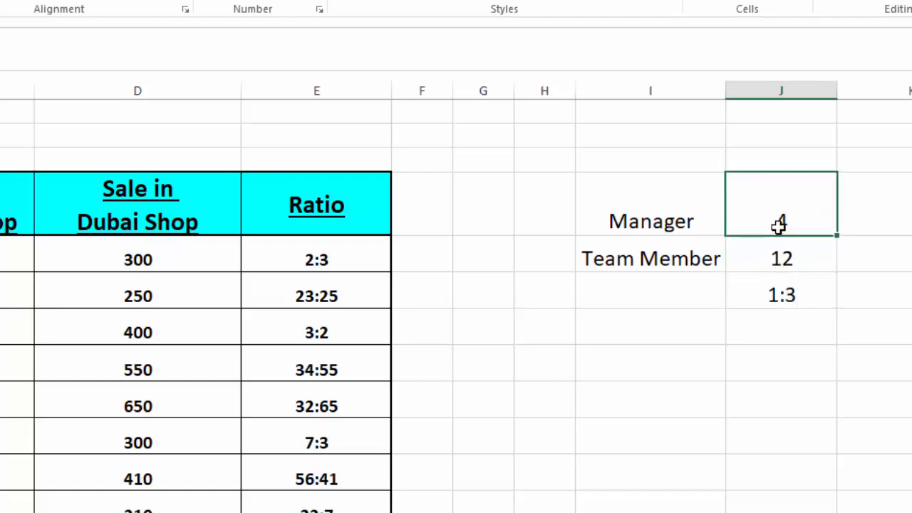
text(6)
key(Return)
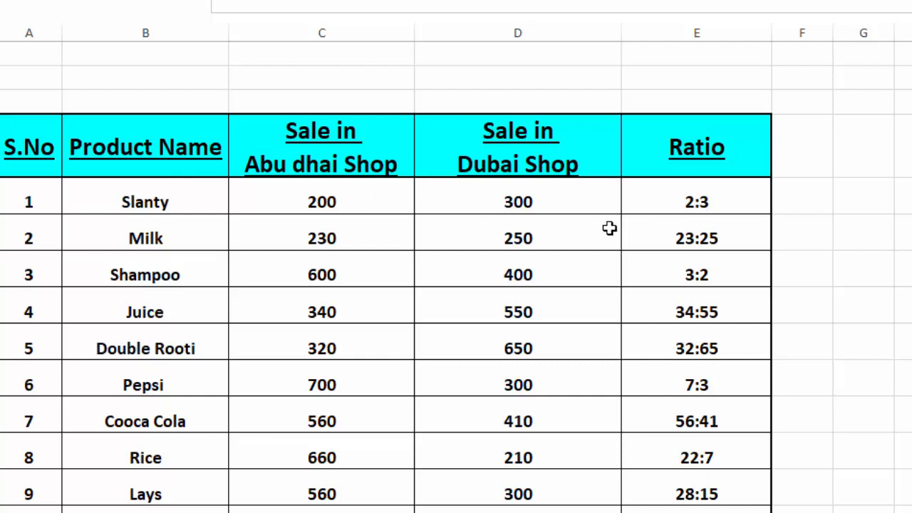
click(682, 204)
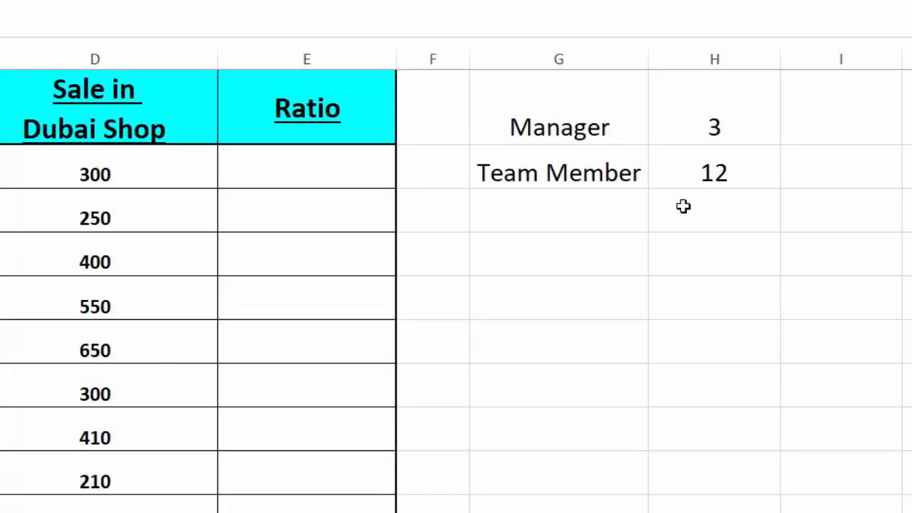
Begin the ratio formula in the cell below the Team Member count (H4) with =H2/GCD(H2:H3).
click(683, 206)
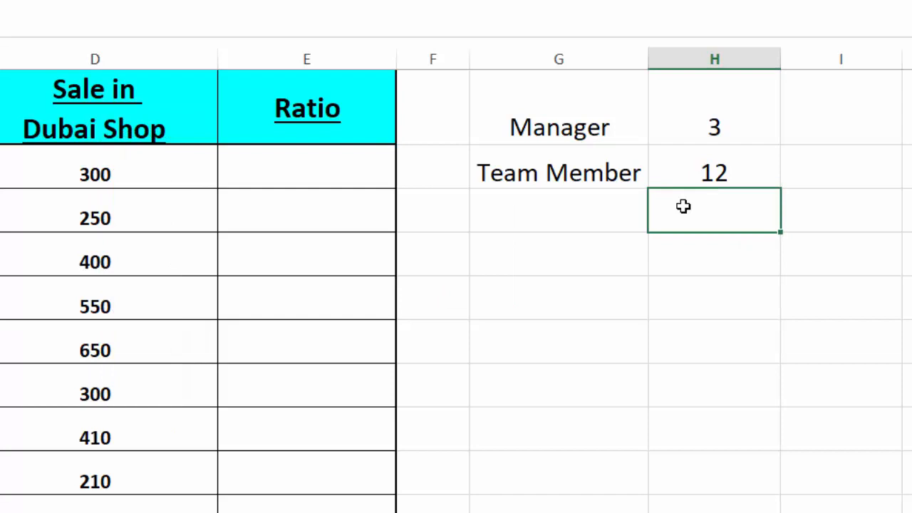
text(=)
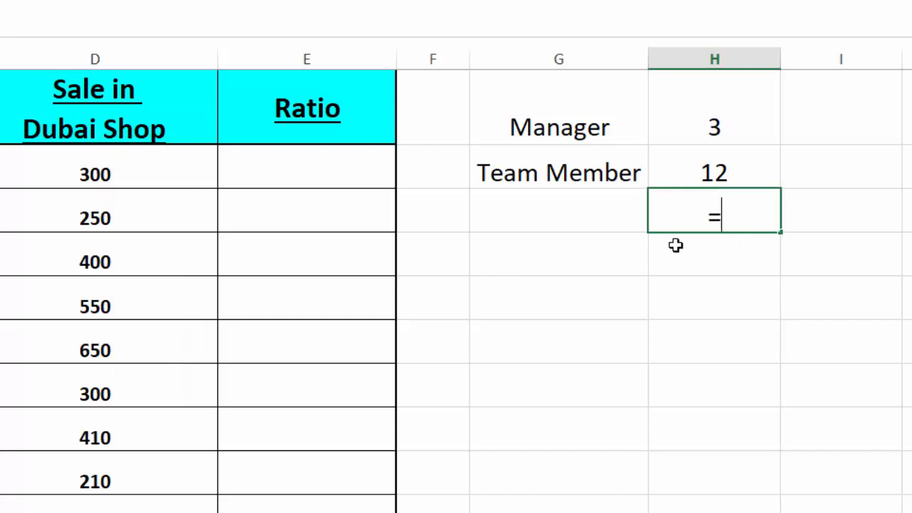
click(713, 127)
text(/)
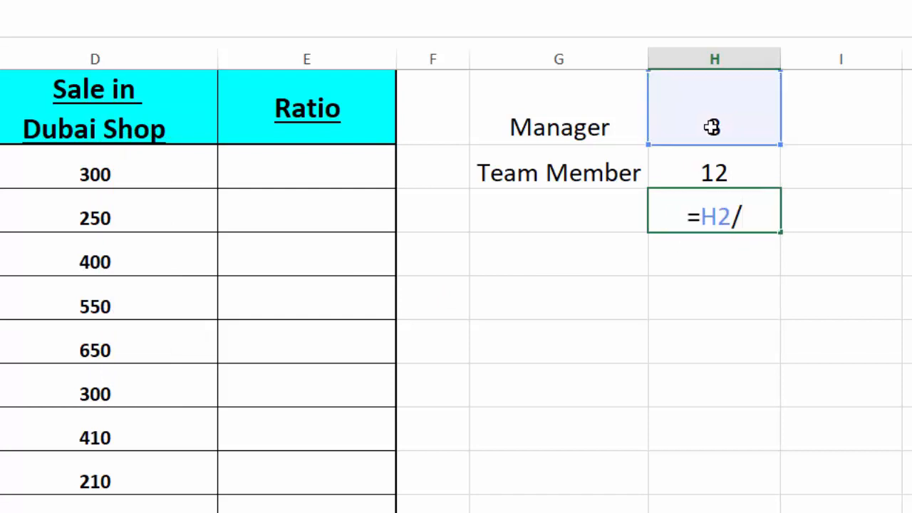
text(GCD)
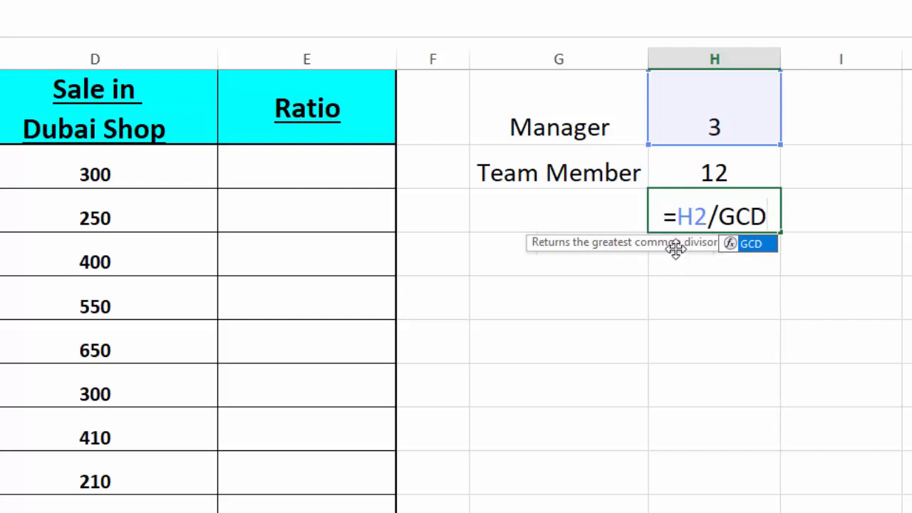
text(()
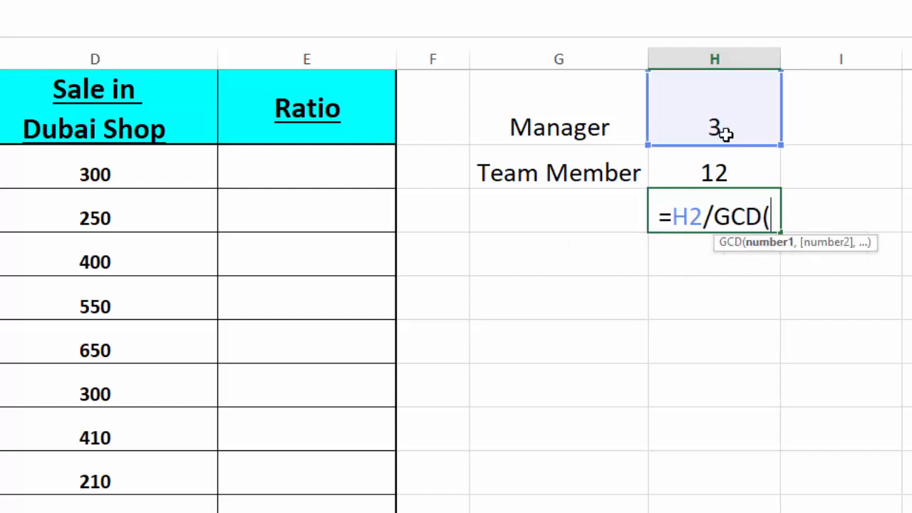
drag(721, 129, 720, 159)
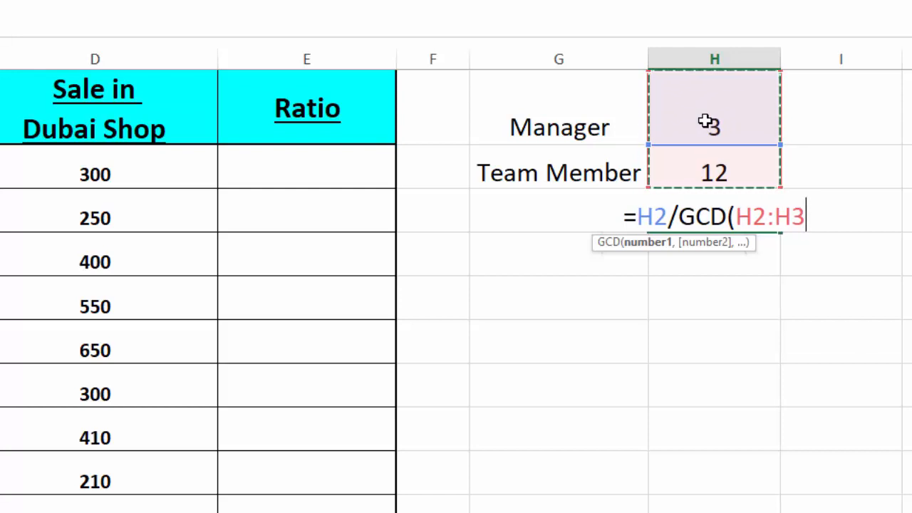
text())
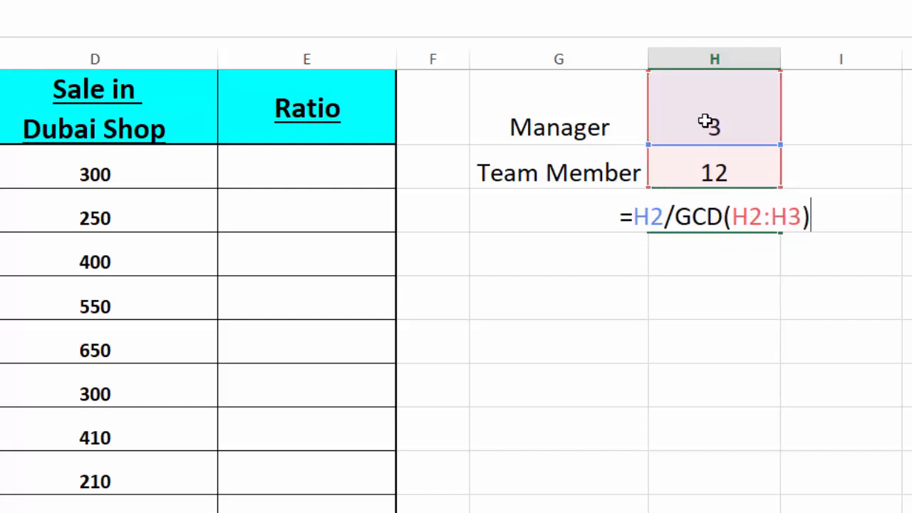
Append &":"&H3(H2:H3) to the H4 ratio formula and enter it.
text(&)
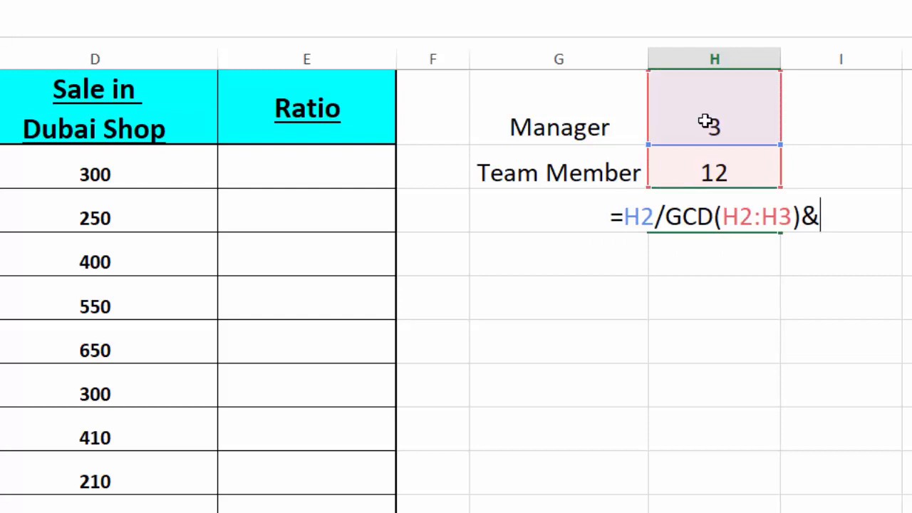
text(")
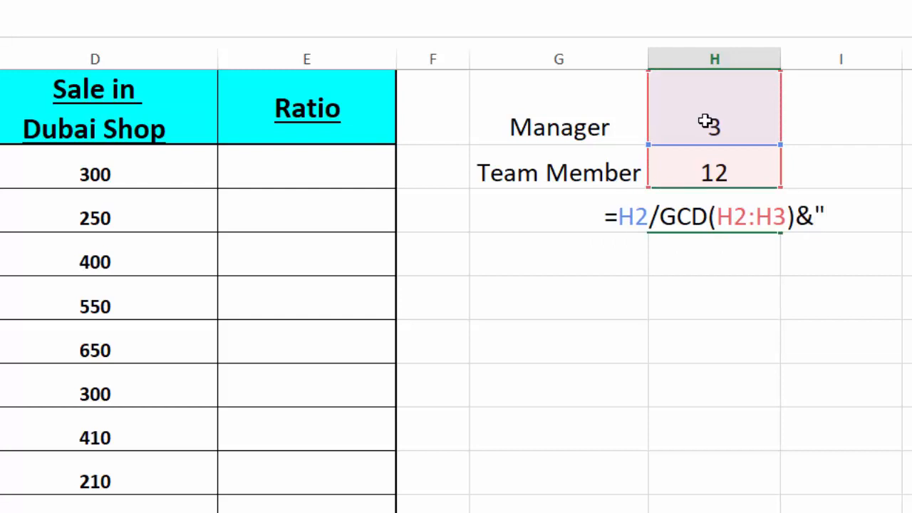
text(:)
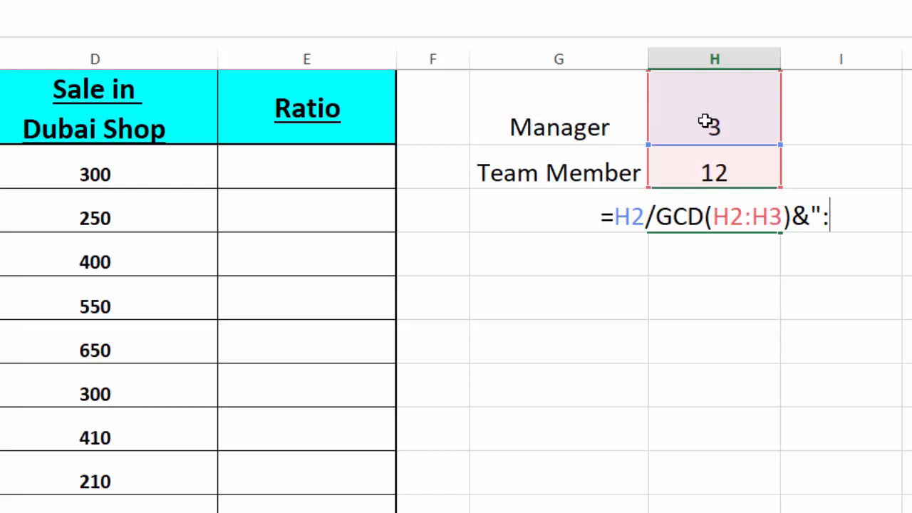
text(")
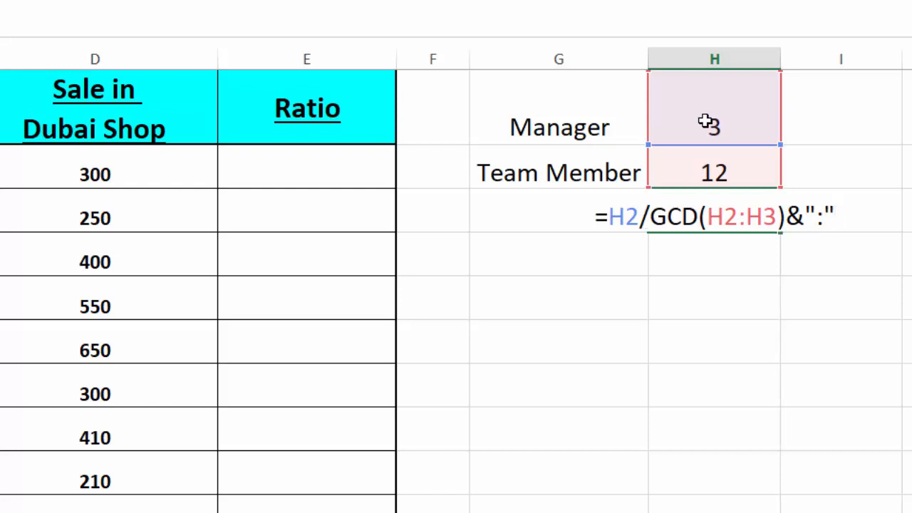
text(&)
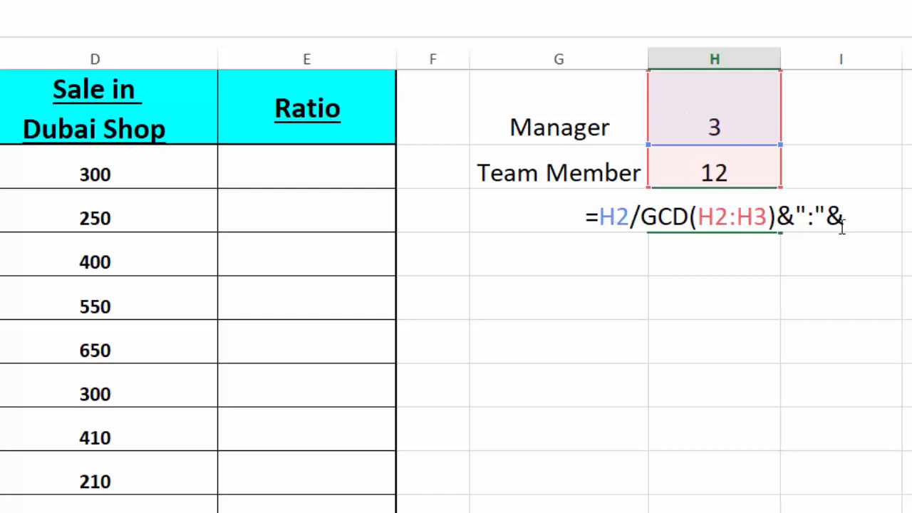
click(695, 173)
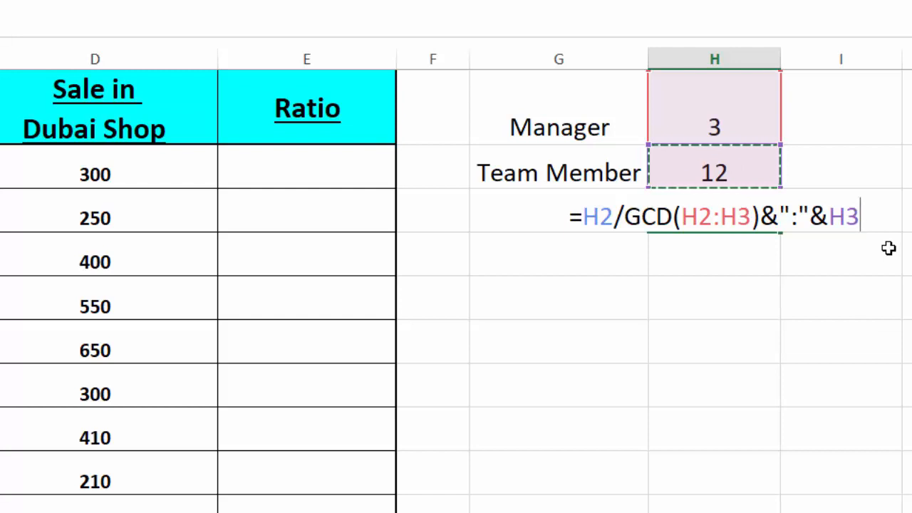
text(()
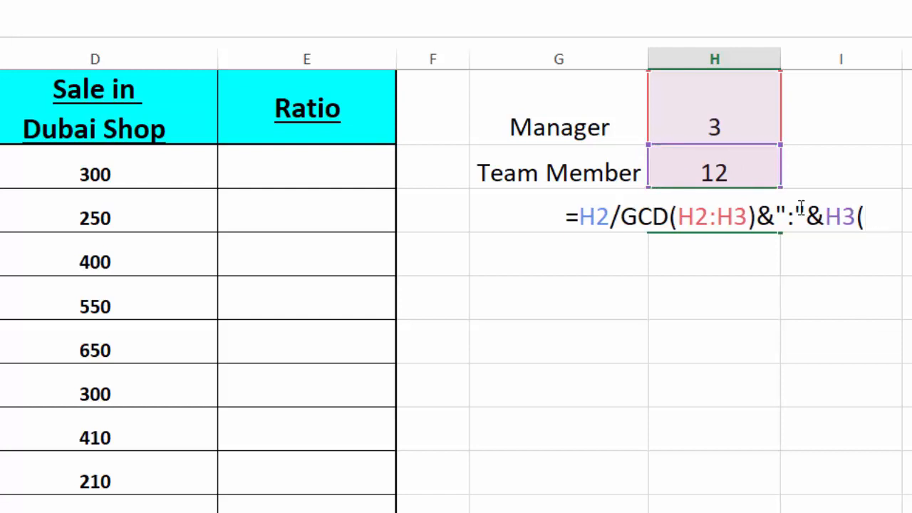
drag(748, 122, 741, 152)
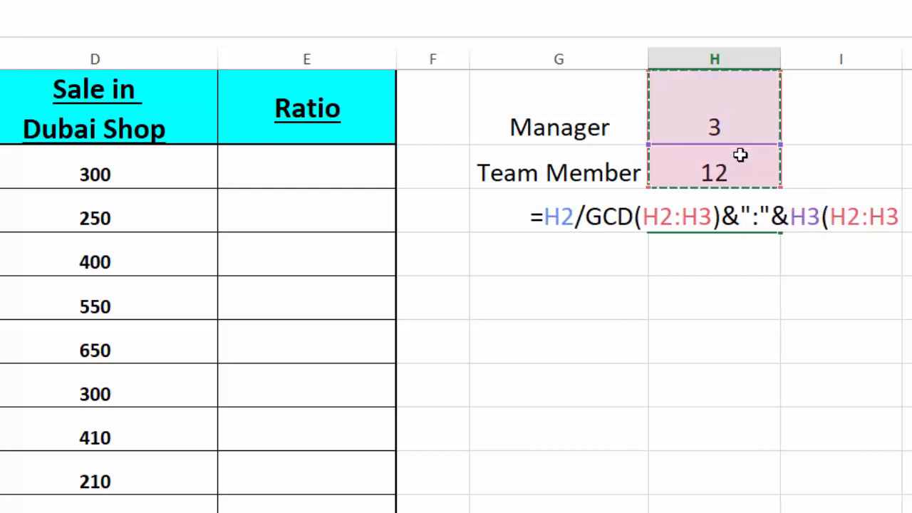
text())
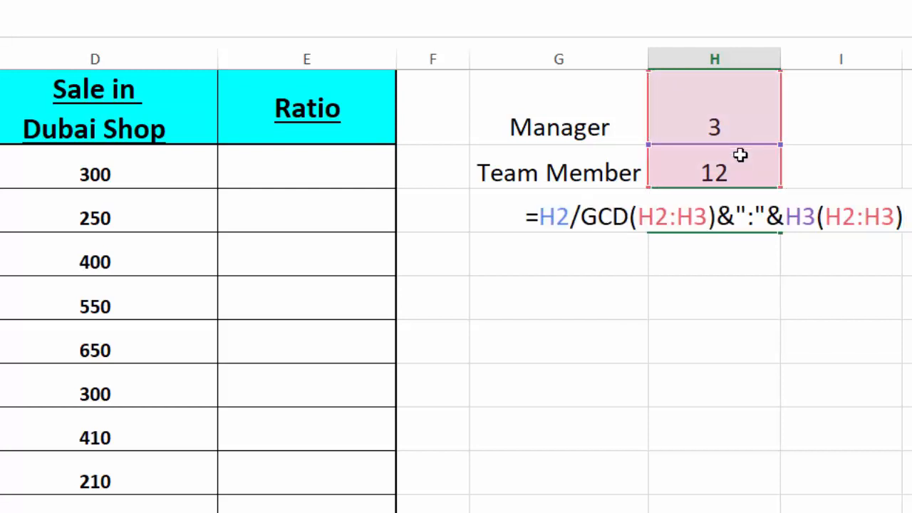
key(Return)
Insert /GCD after the last-term H3 so the H4 formula reads =H2/GCD(H2:H3)&":"&H3/GCD(H2:H3).
double_click(679, 214)
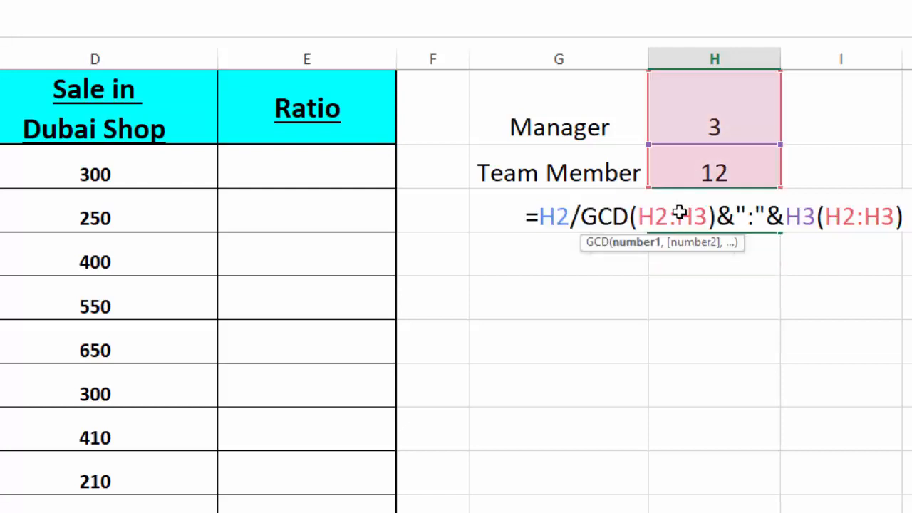
click(818, 218)
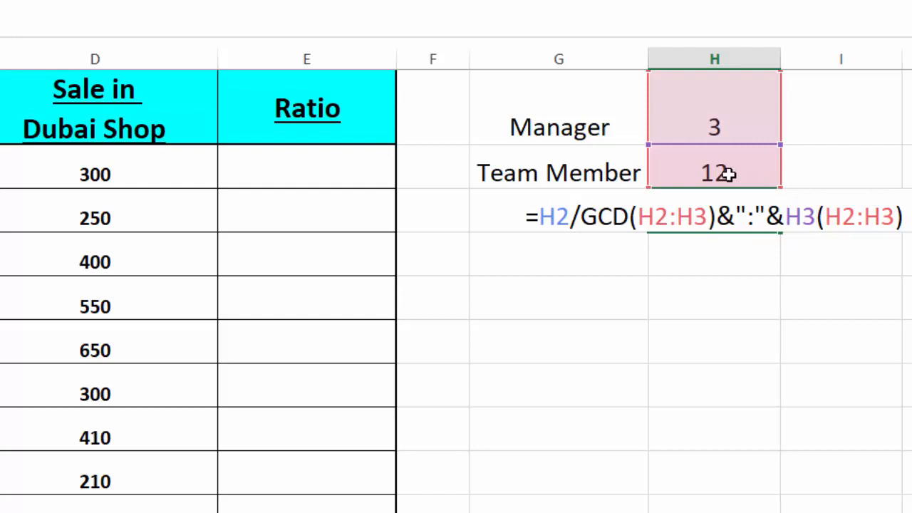
text(/)
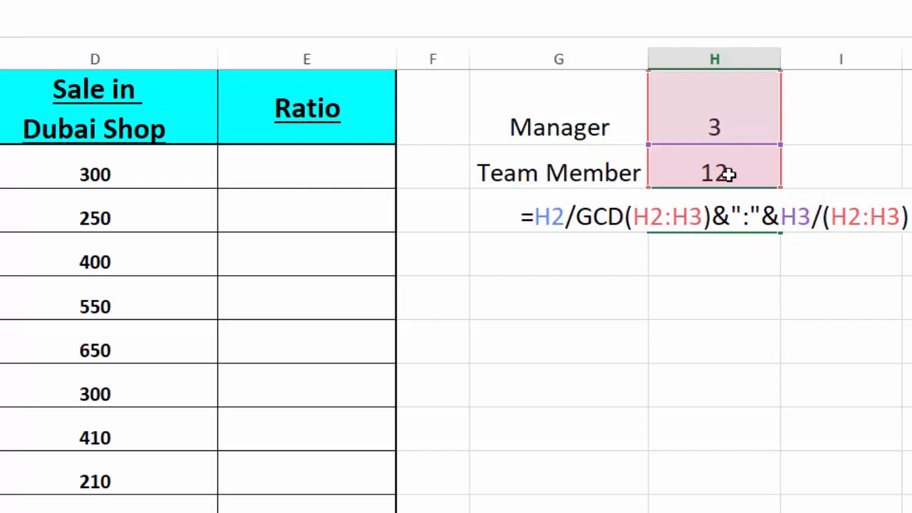
text(GDC)
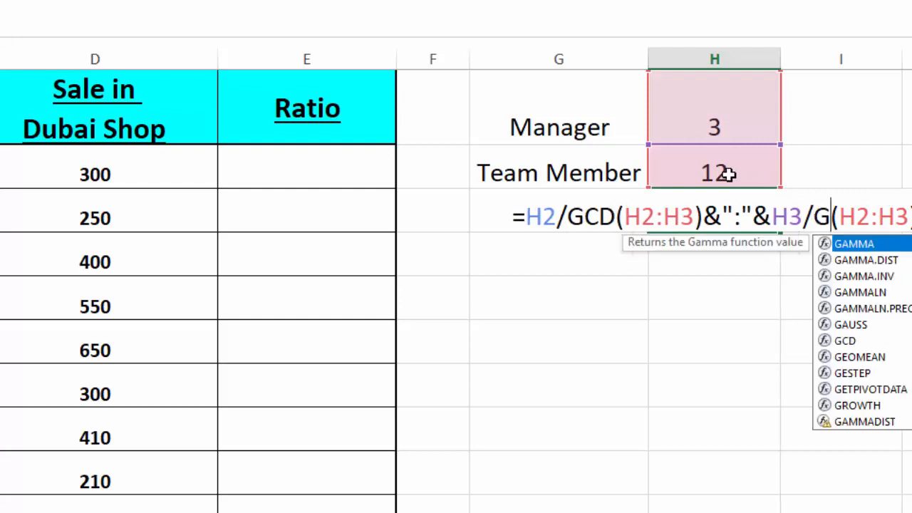
key(BackSpace)
key(BackSpace)
text(CD)
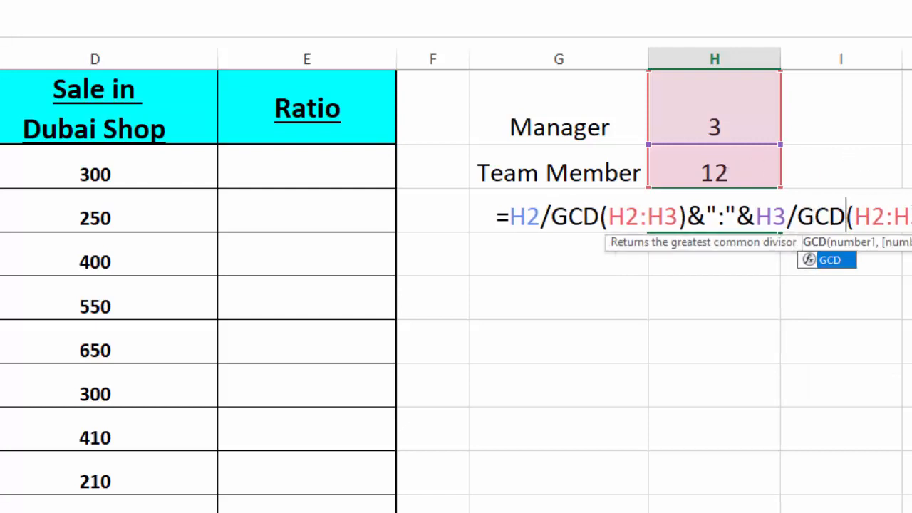
click(911, 217)
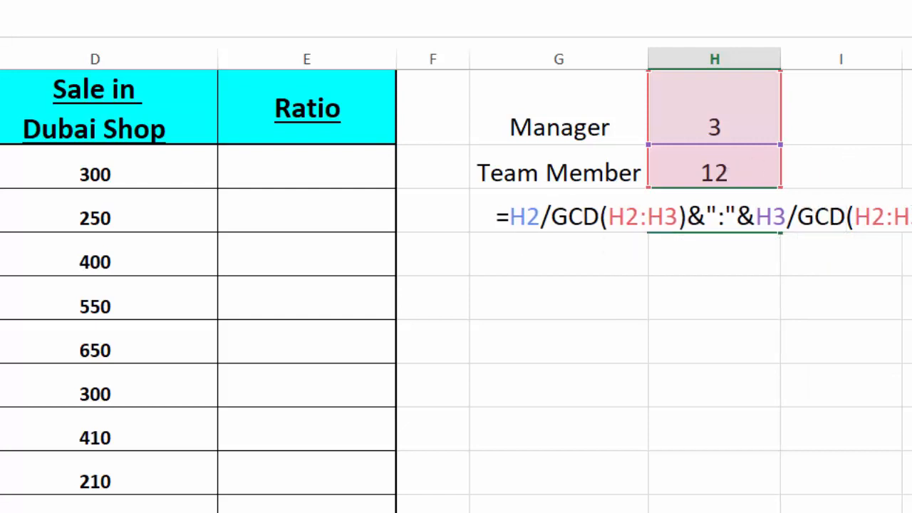
key(Return)
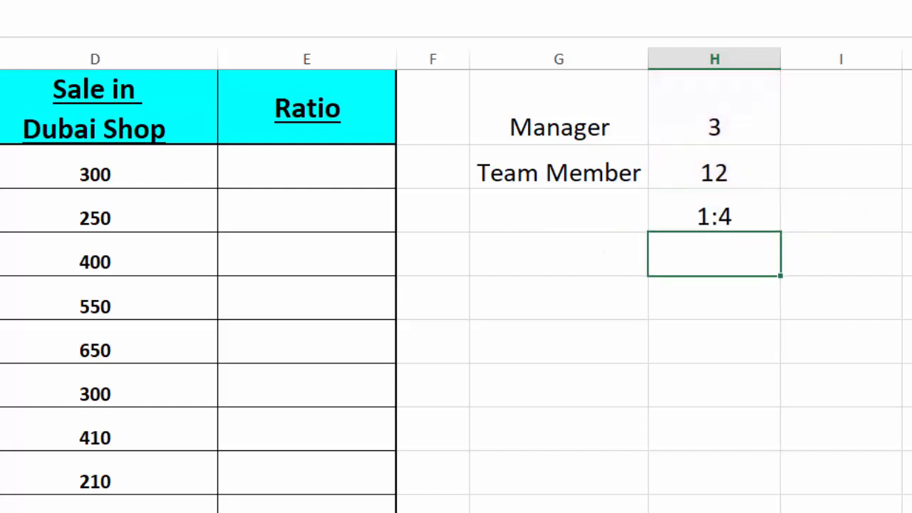
double_click(701, 222)
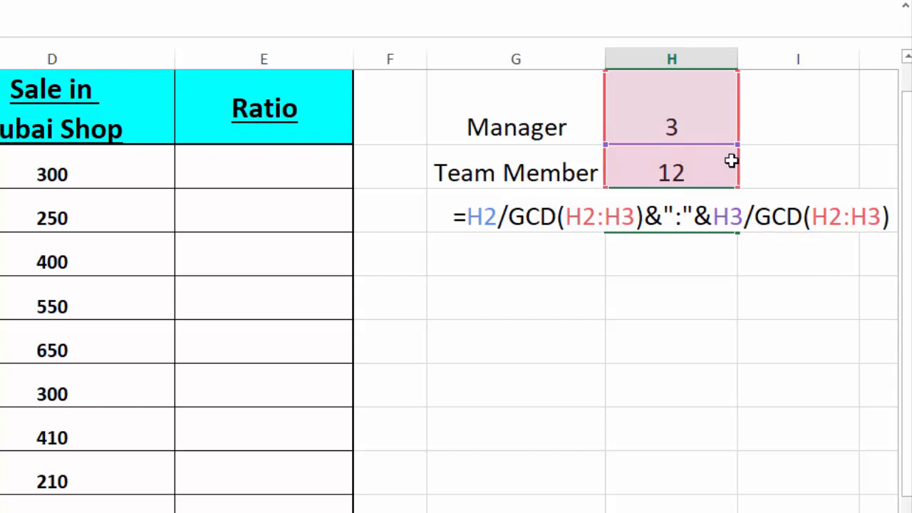
key(Return)
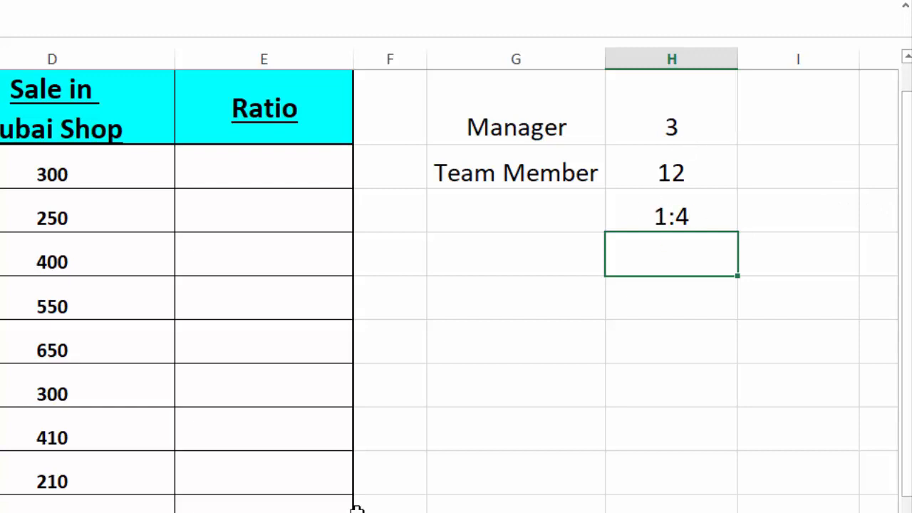
Begin the ratio formula in the Slanty row of the Ratio column (E3) with =C3/GCD(C3:D3).
click(271, 157)
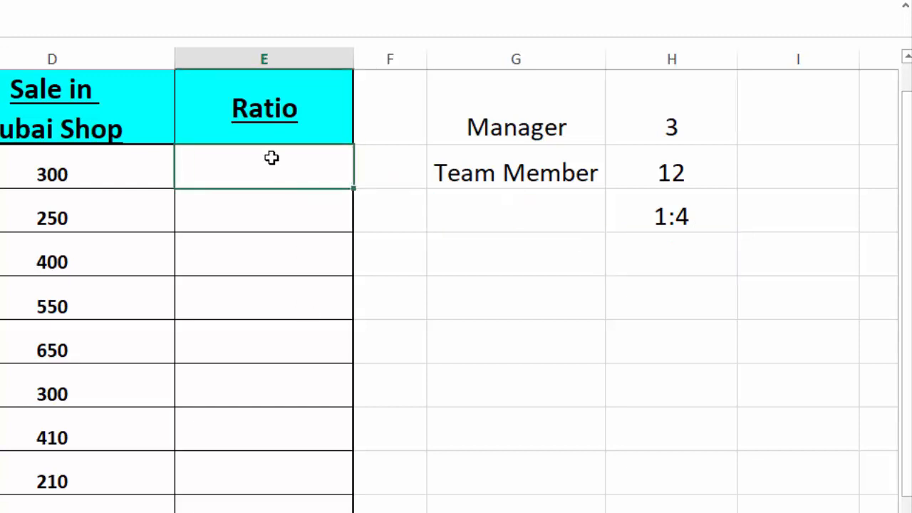
text(=)
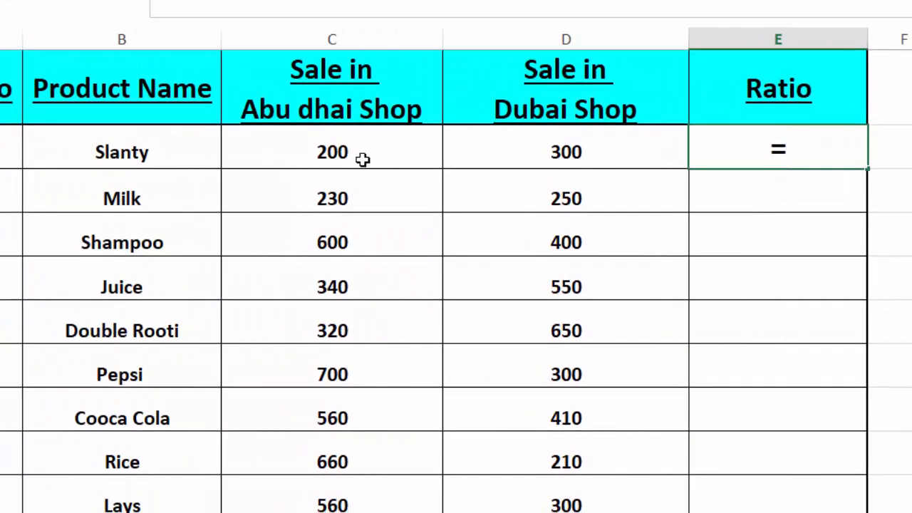
click(362, 159)
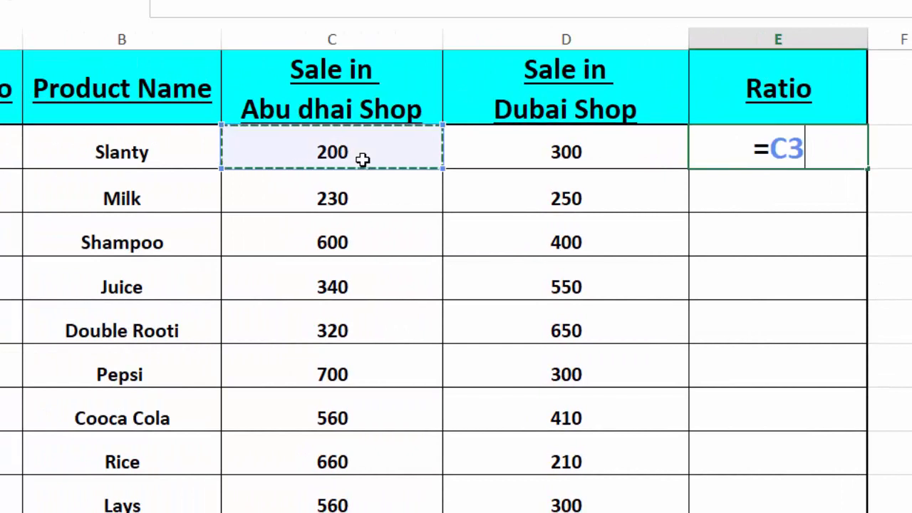
text(?)
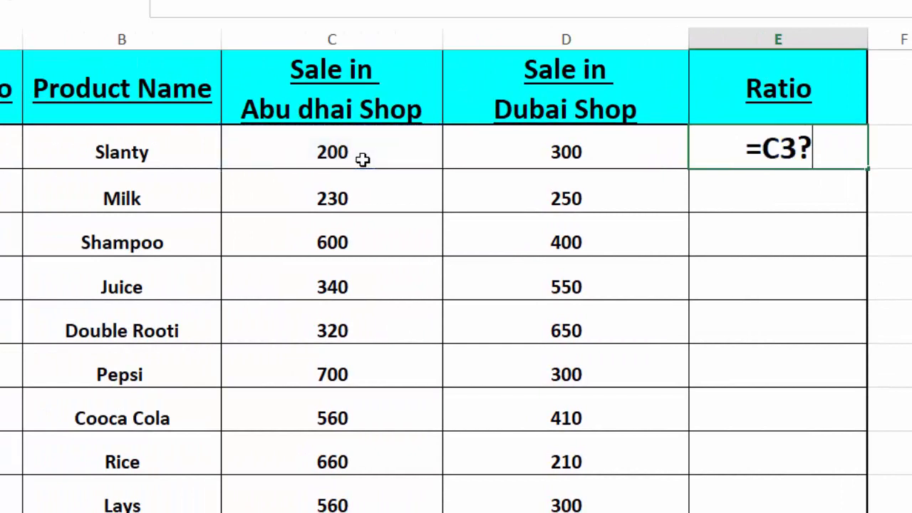
key(BackSpace)
text(/)
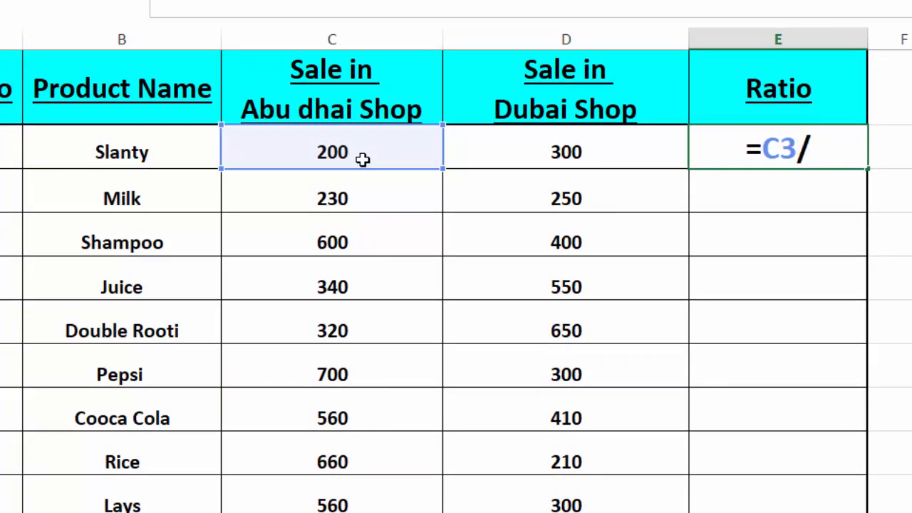
text(GCD)
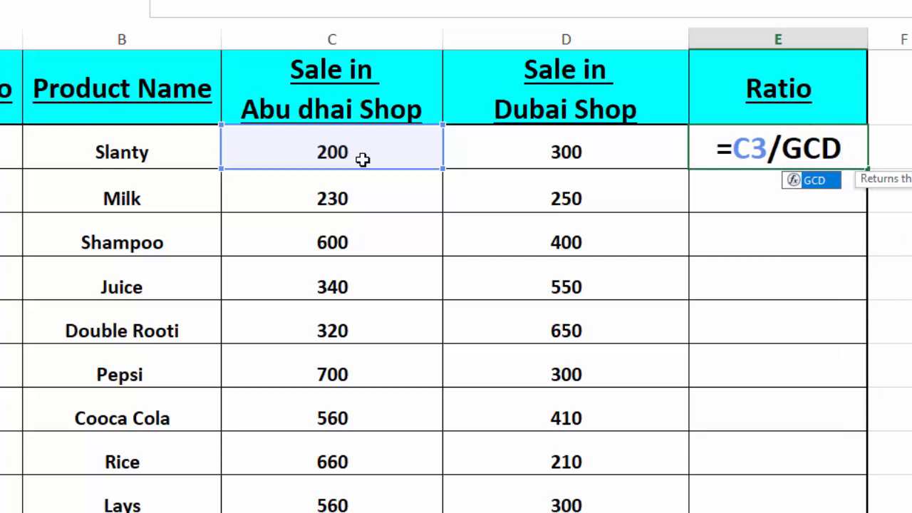
text(()
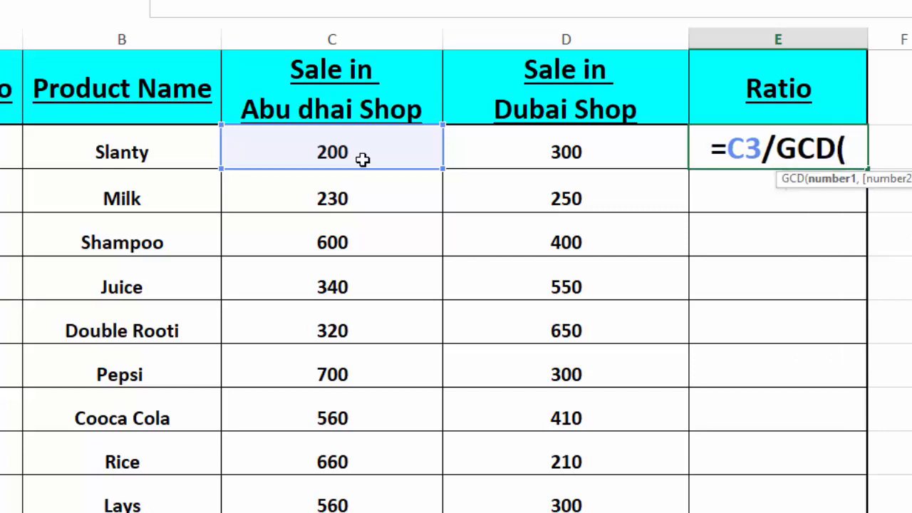
click(363, 159)
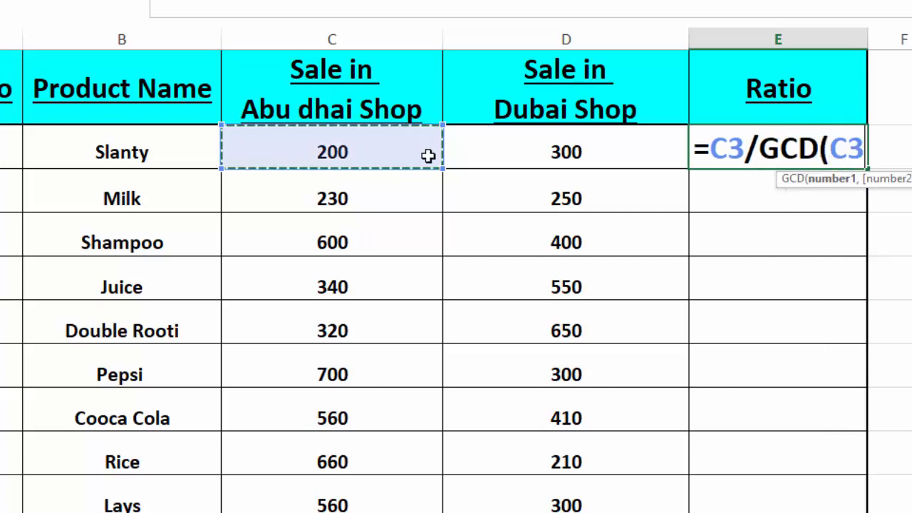
drag(428, 155, 523, 153)
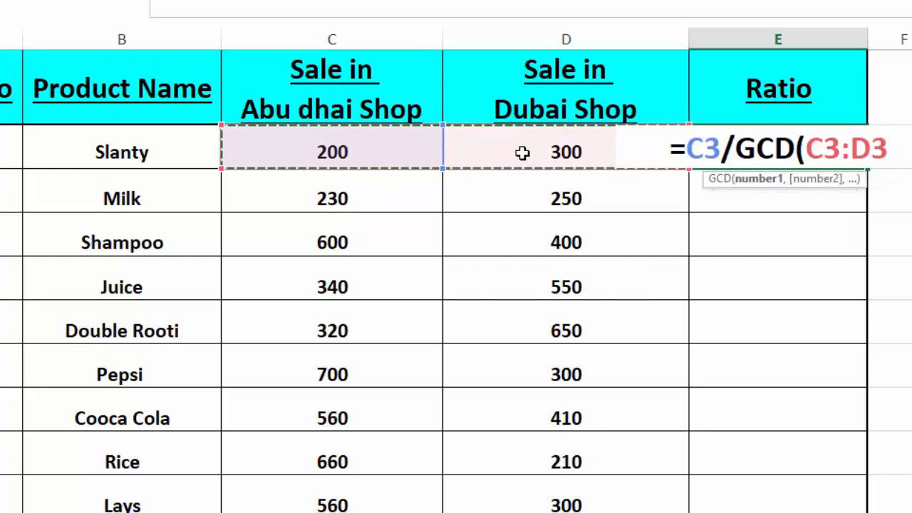
text())
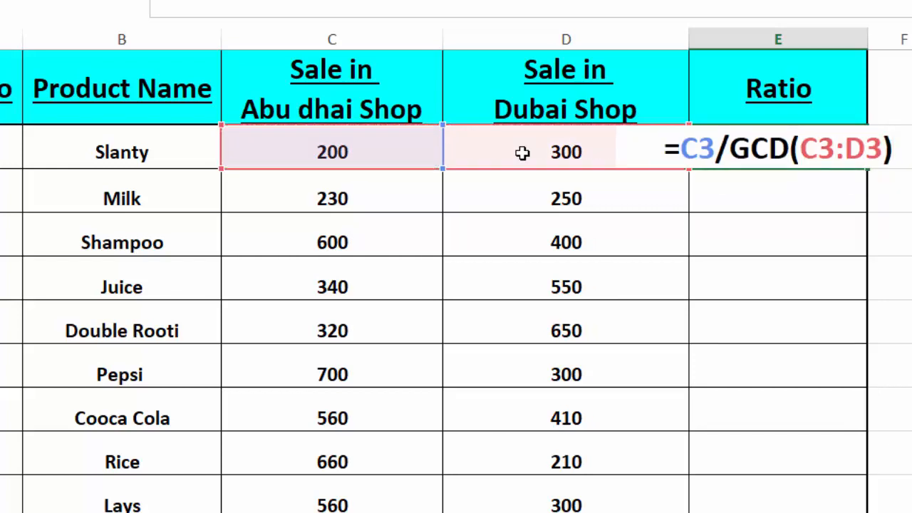
Append &":"&D3/GCD(C3:D3) to the E3 ratio formula and enter it.
text(&)
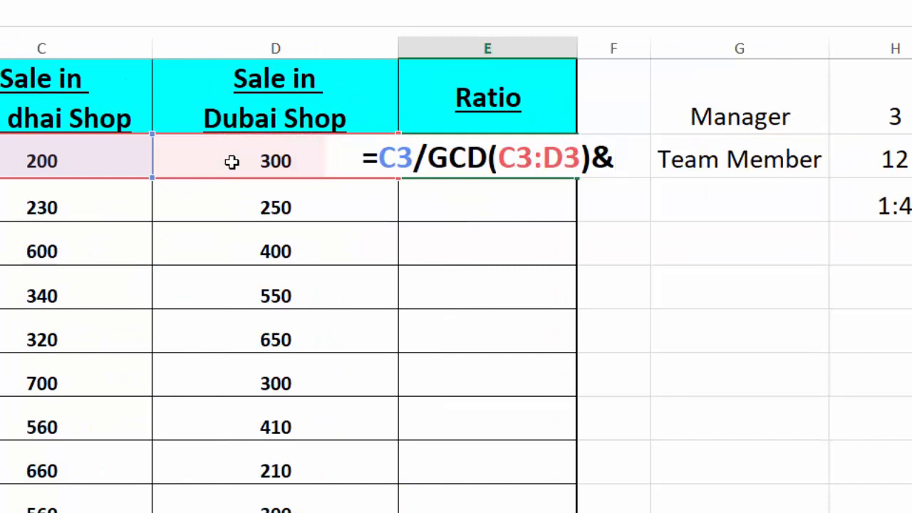
text(")
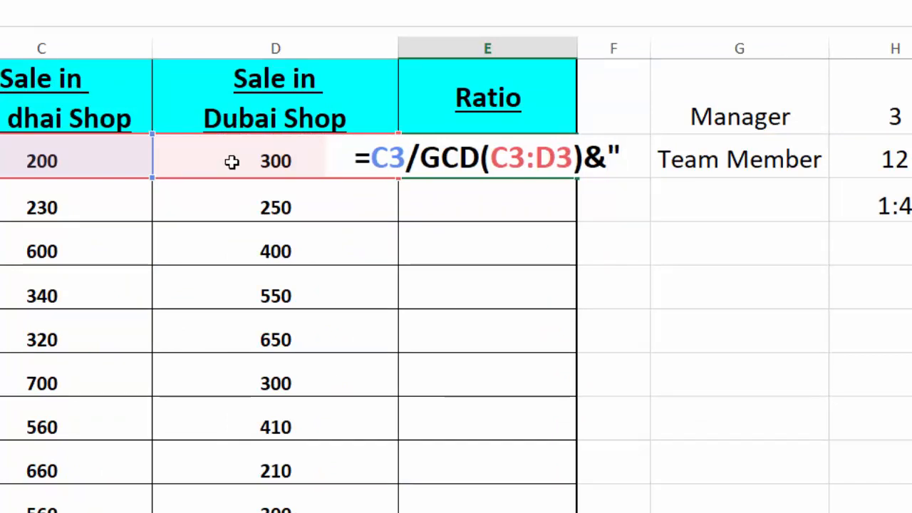
text(:"&)
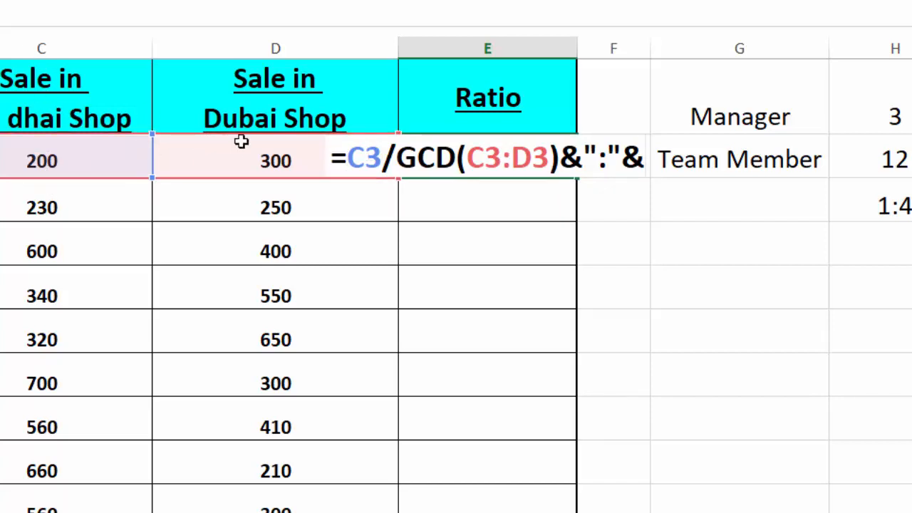
click(271, 154)
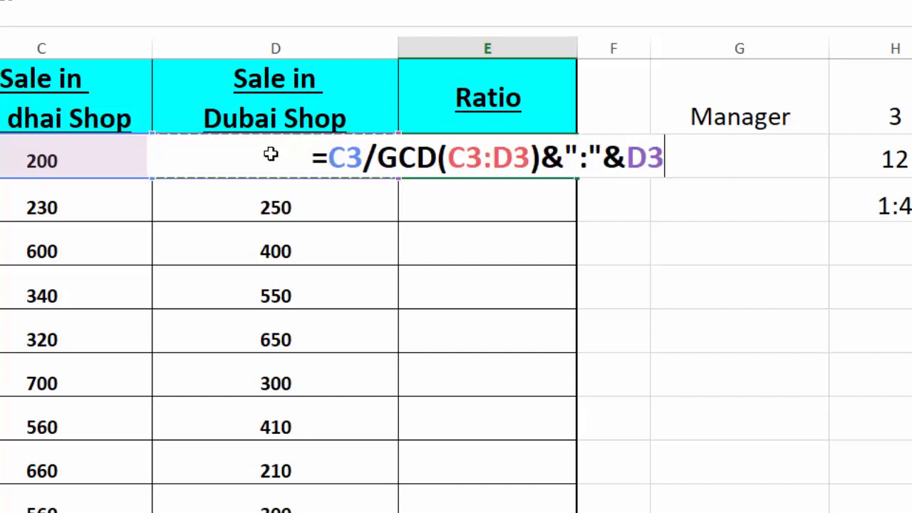
text(/G)
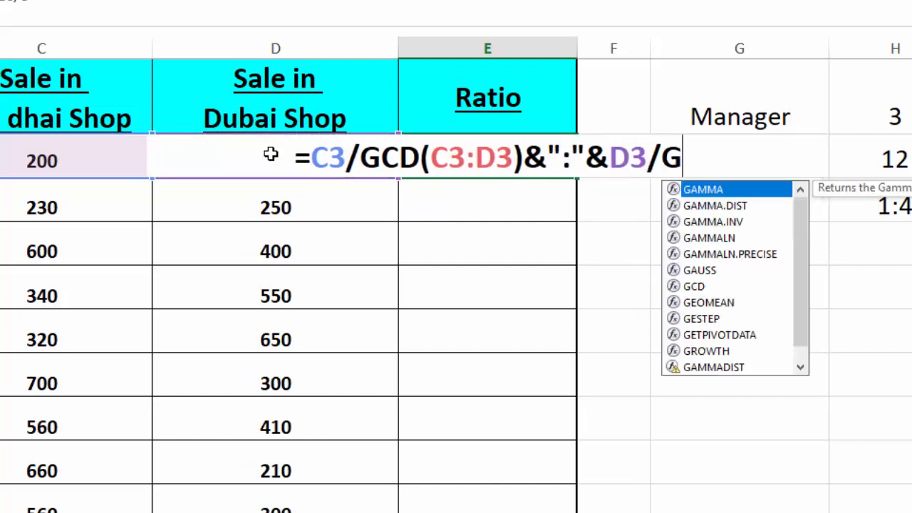
text(CD)
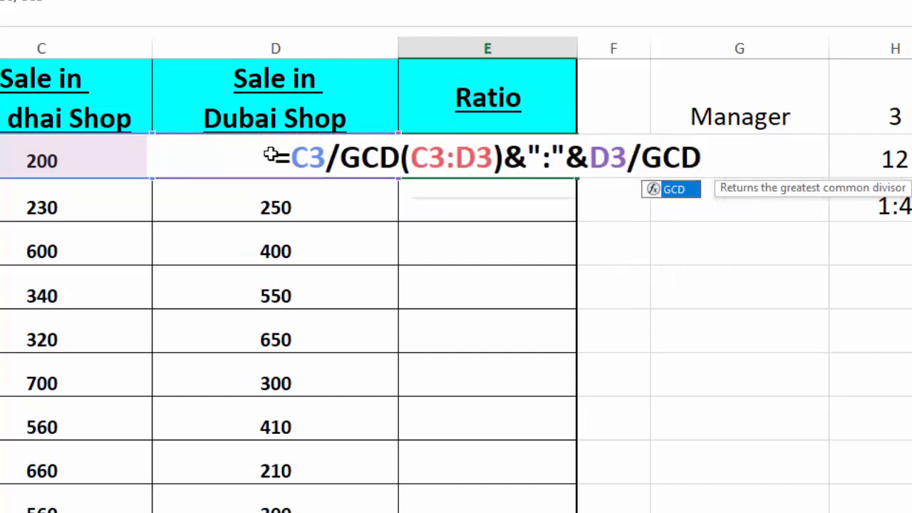
text(()
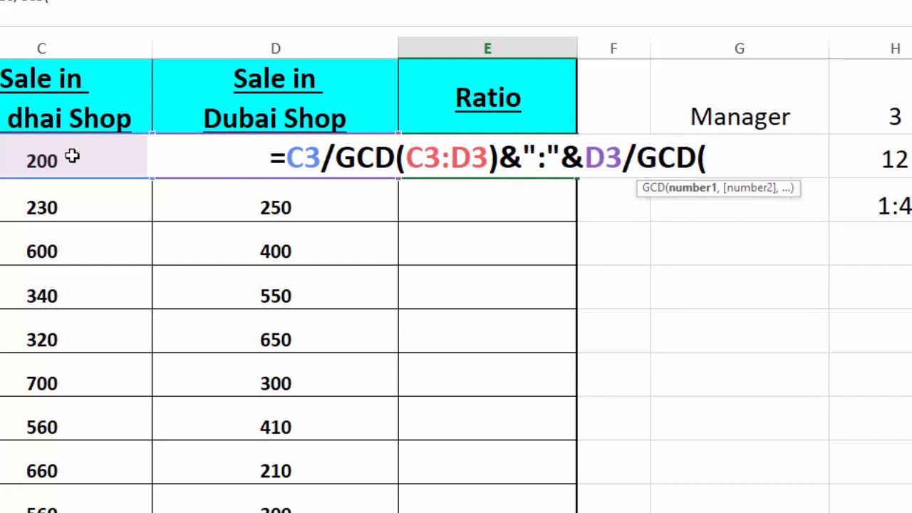
drag(72, 157, 216, 167)
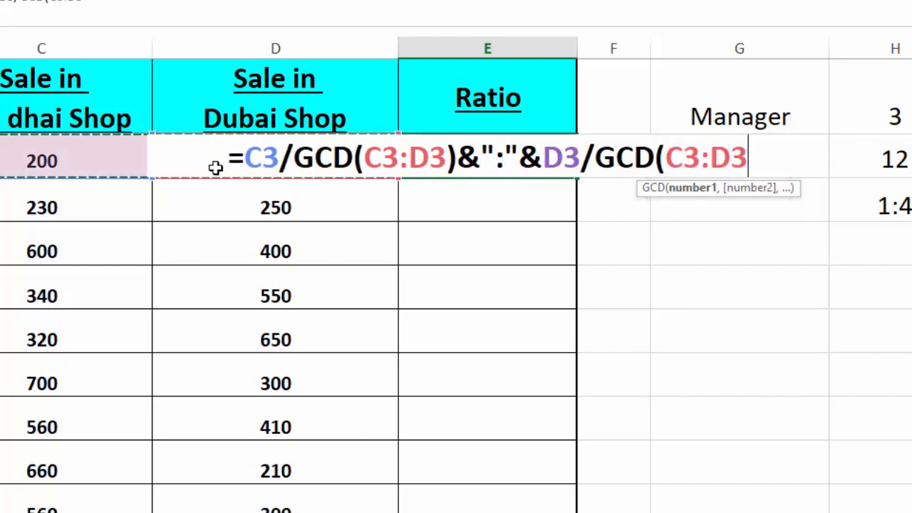
text())
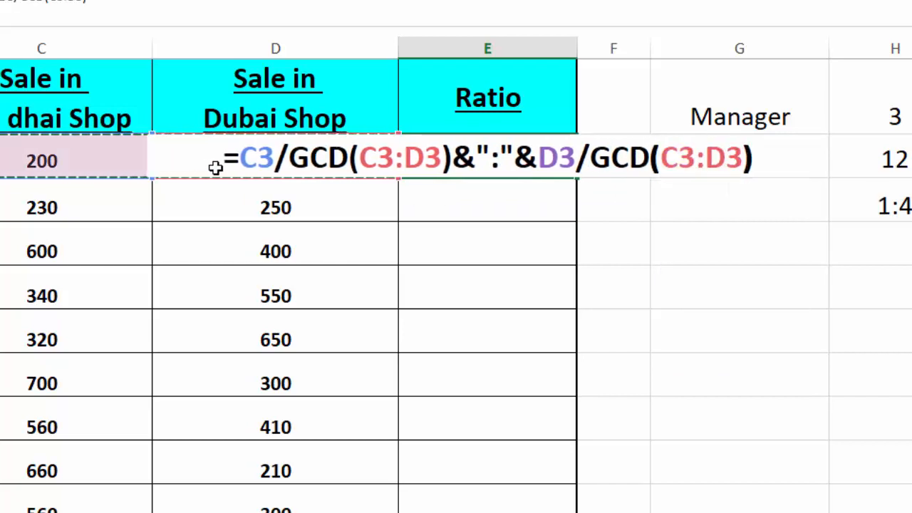
key(Return)
Fill the E3 ratio formula down the Ratio column to the last product row, Nimko.
click(485, 164)
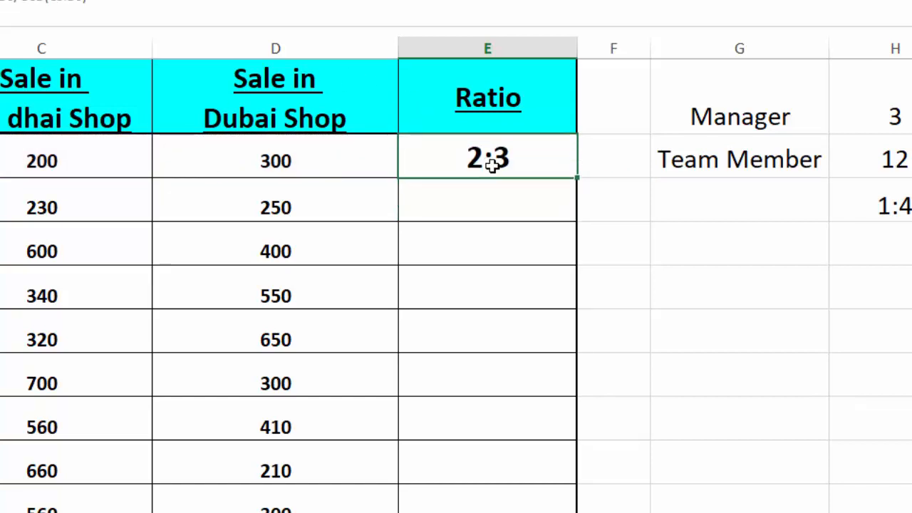
double_click(577, 179)
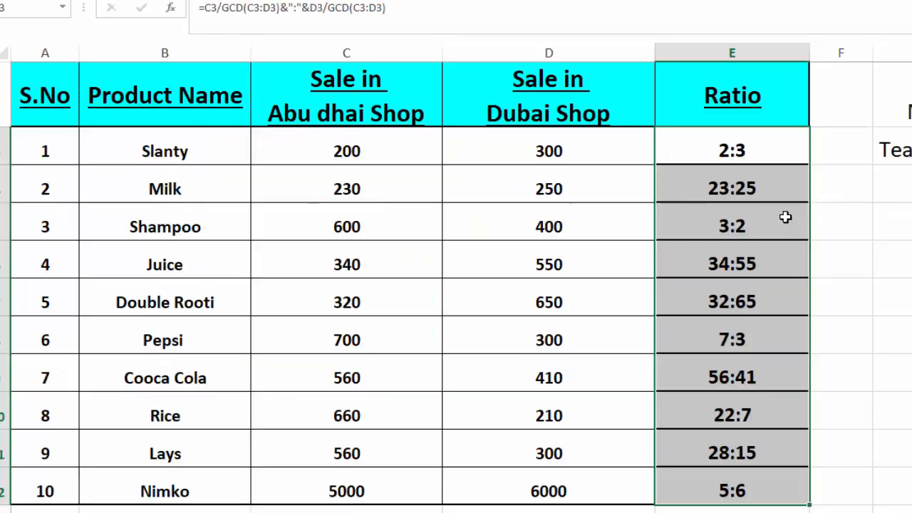